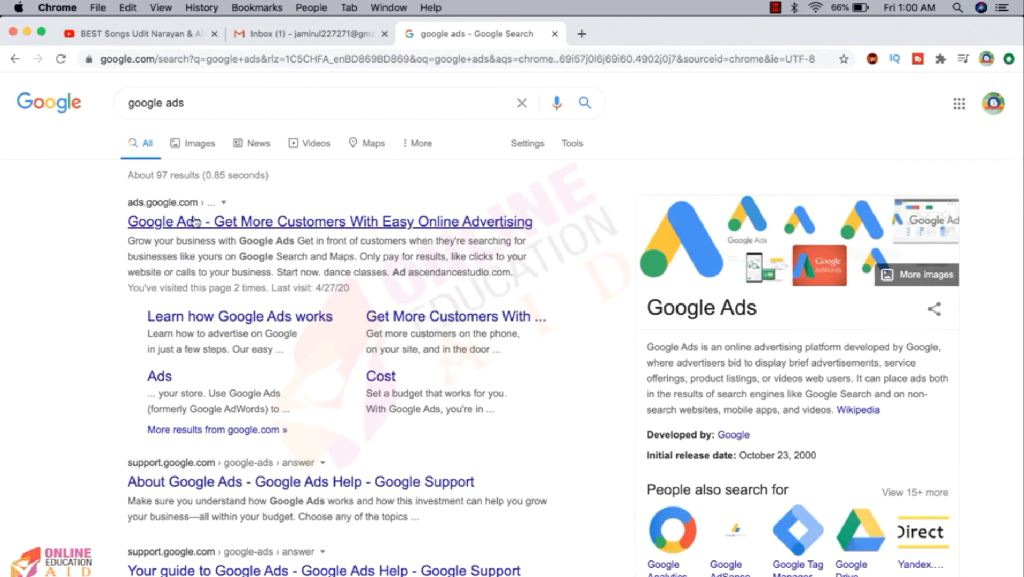
# Step: Open Google Ads from the search results and sign in to the account
pyautogui.click(309, 221)
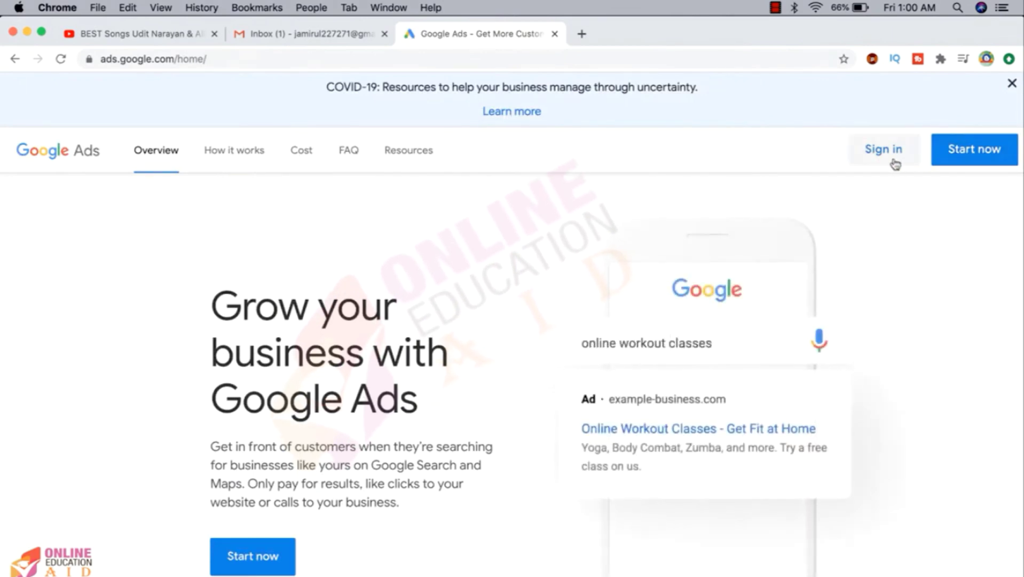
pyautogui.click(964, 155)
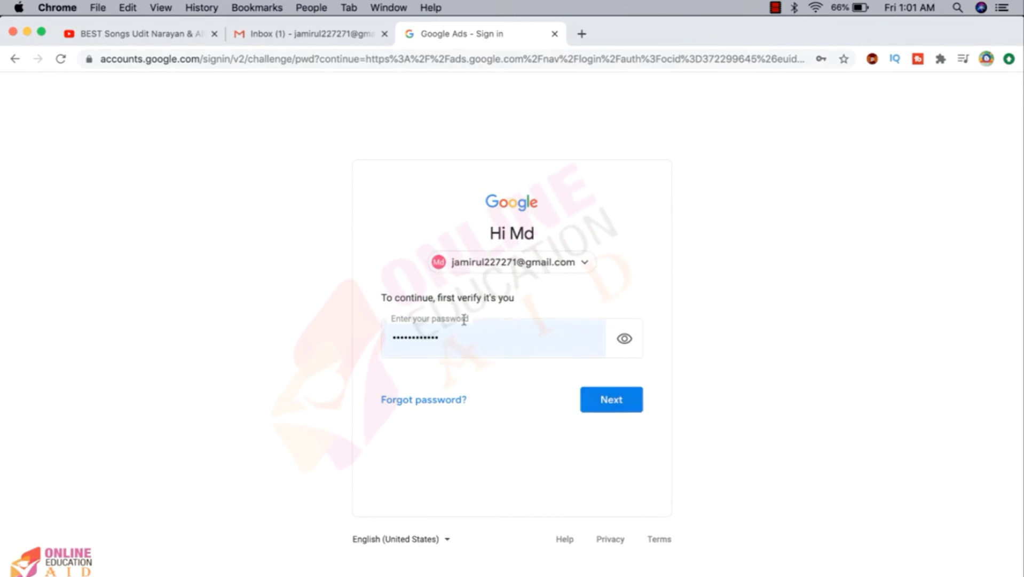
pyautogui.click(624, 404)
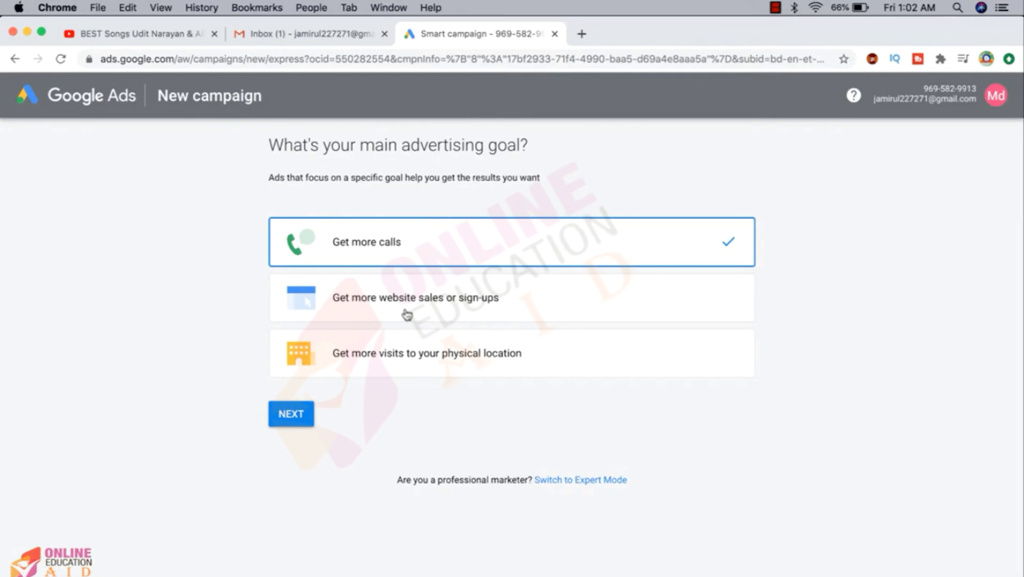
# Step: Choose website sales or sign-ups as the goal and describe the business as OEA with its shop website
pyautogui.click(407, 315)
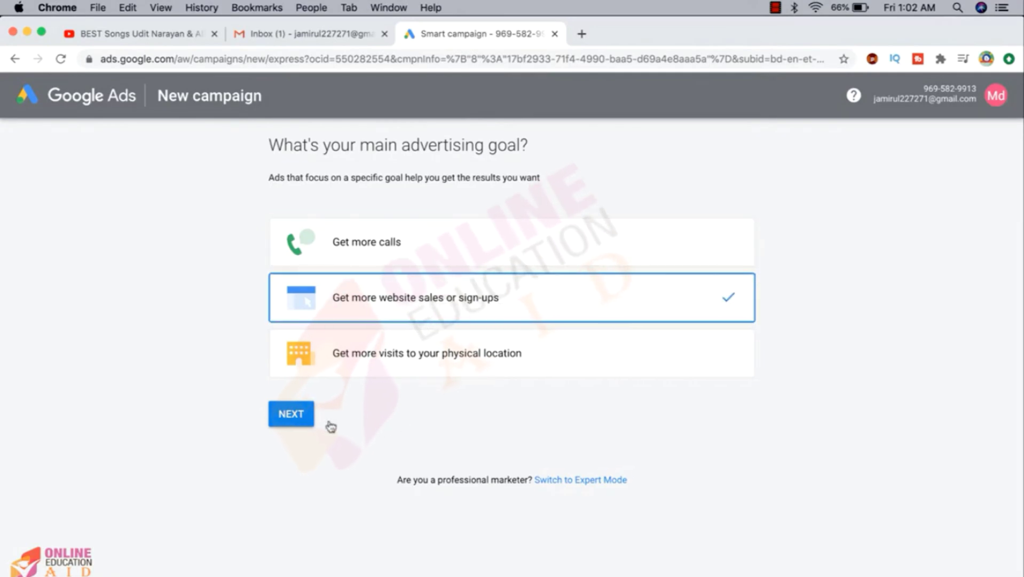
pyautogui.click(287, 422)
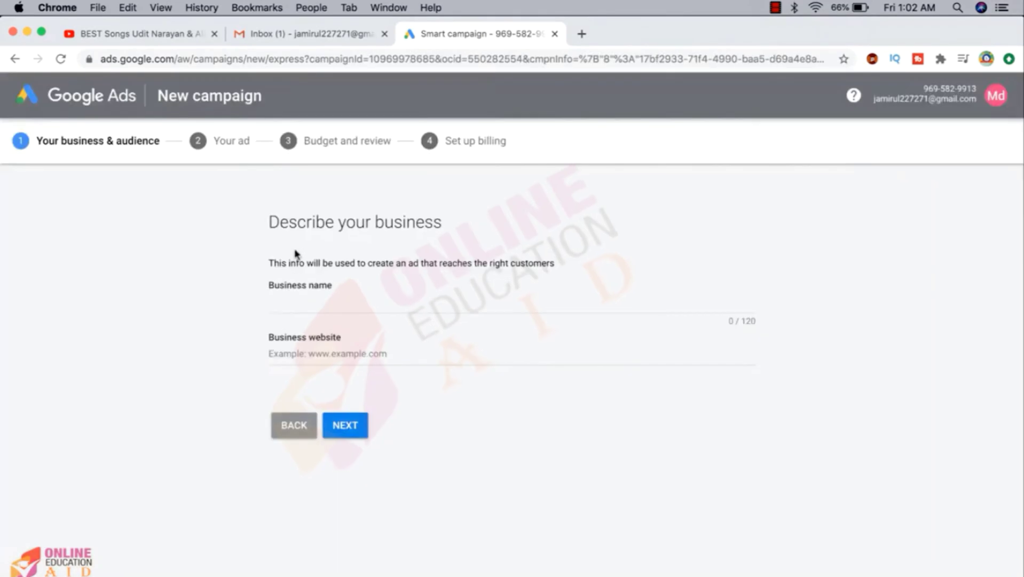
pyautogui.click(306, 300)
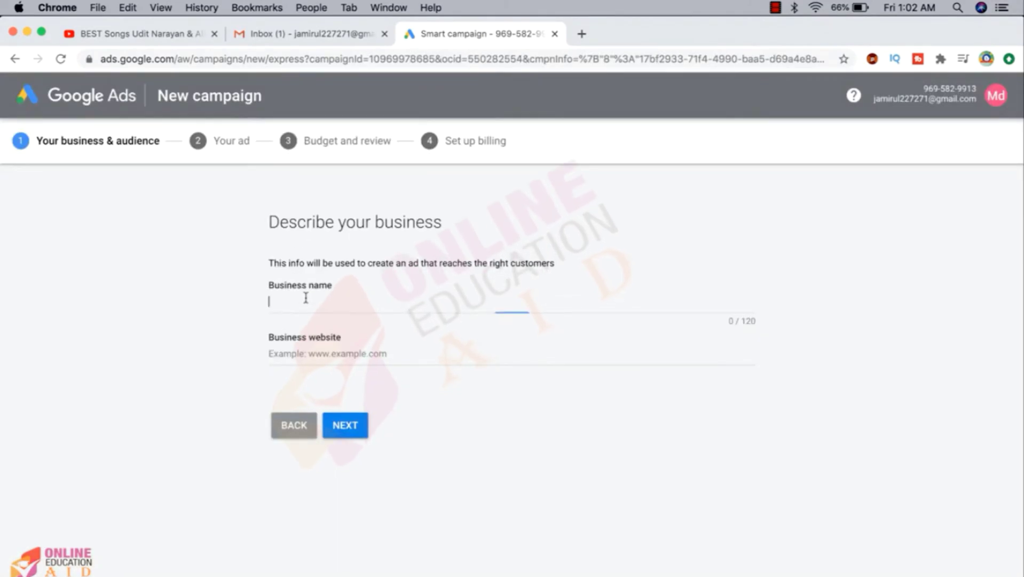
pyautogui.write('OEA')
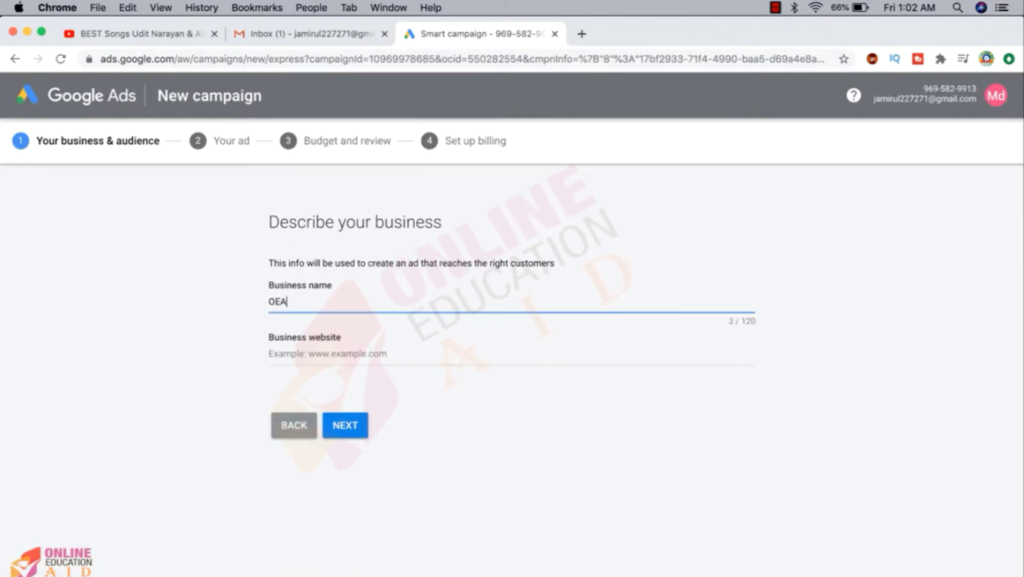
pyautogui.press('Tab')
pyautogui.write('https://www.onlineeducationaid.com/en/shop/')
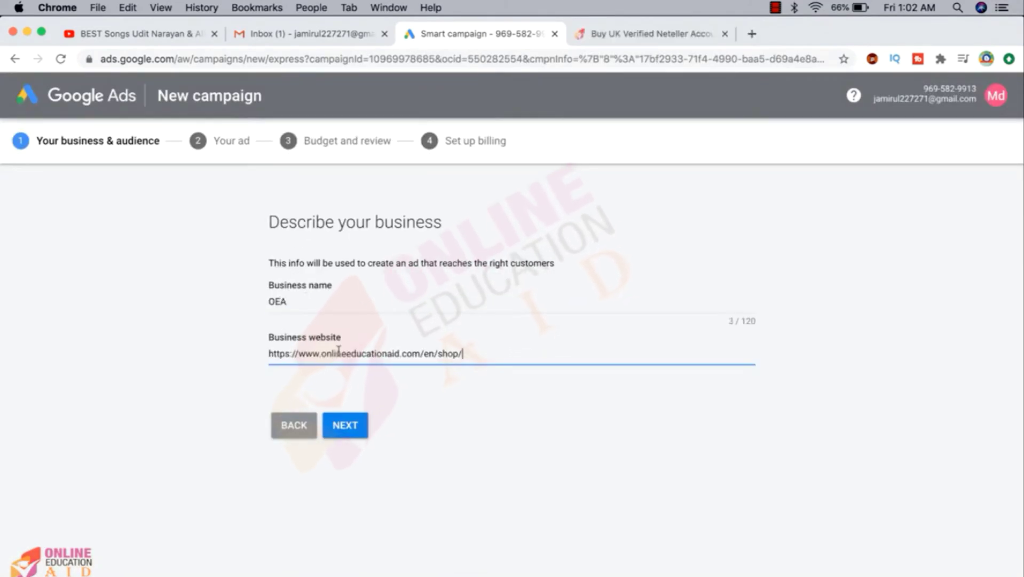
pyautogui.click(347, 427)
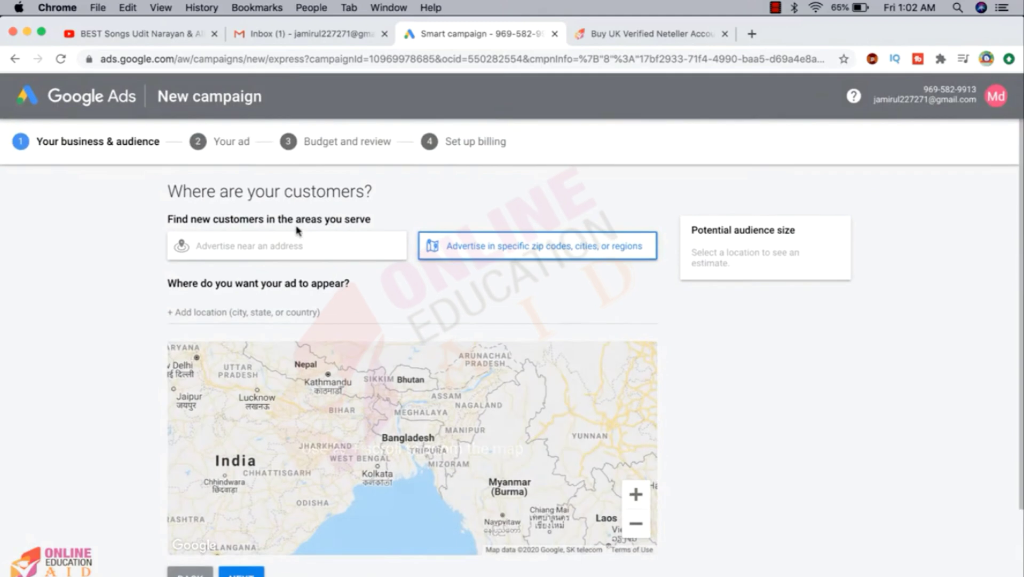
# Step: Add VCC-related keyword themes such as 'vcc for faceb…' and continue to the ad form
pyautogui.scroll(1, 297, 228)
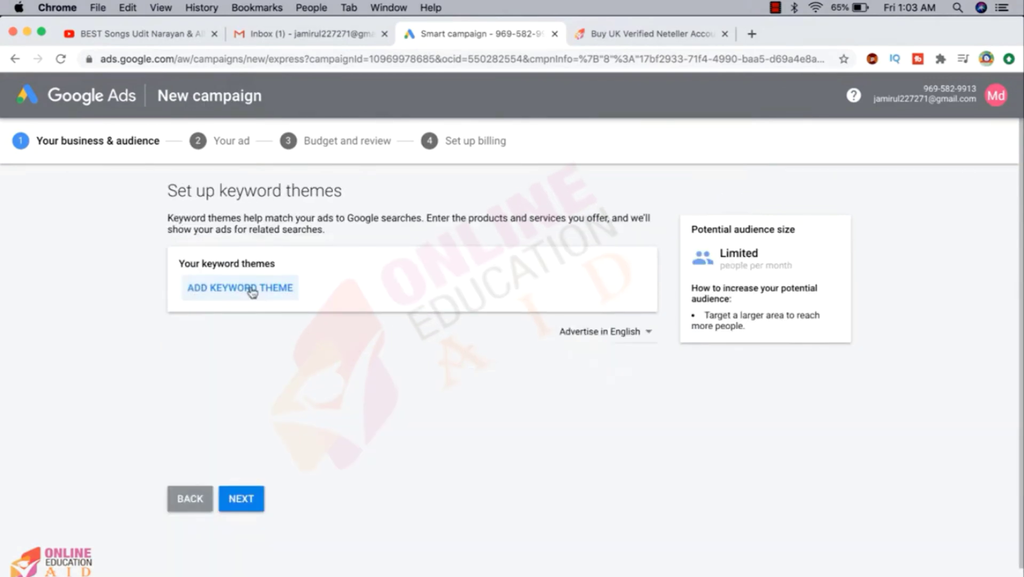
pyautogui.click(249, 288)
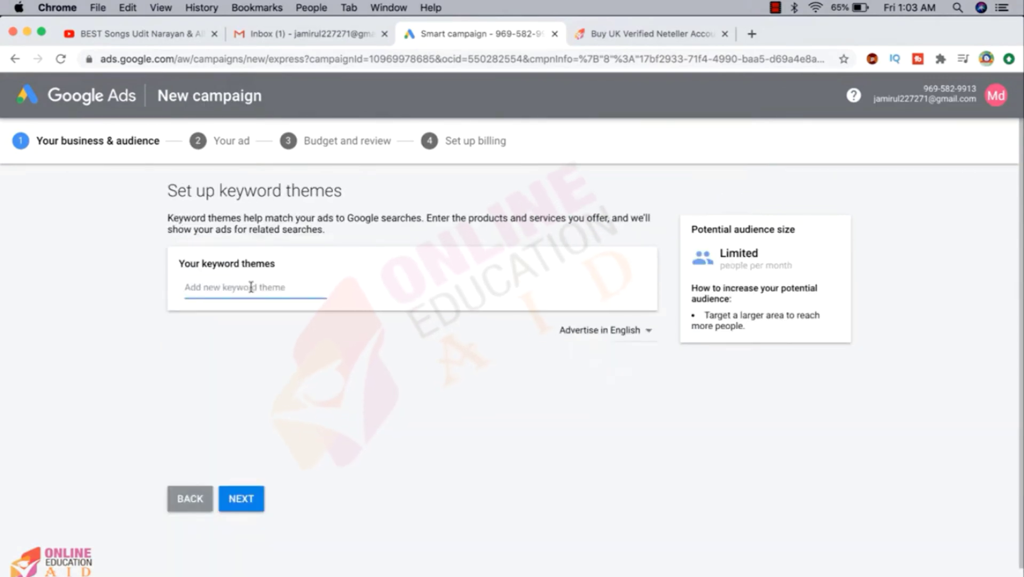
pyautogui.write('vcc ')
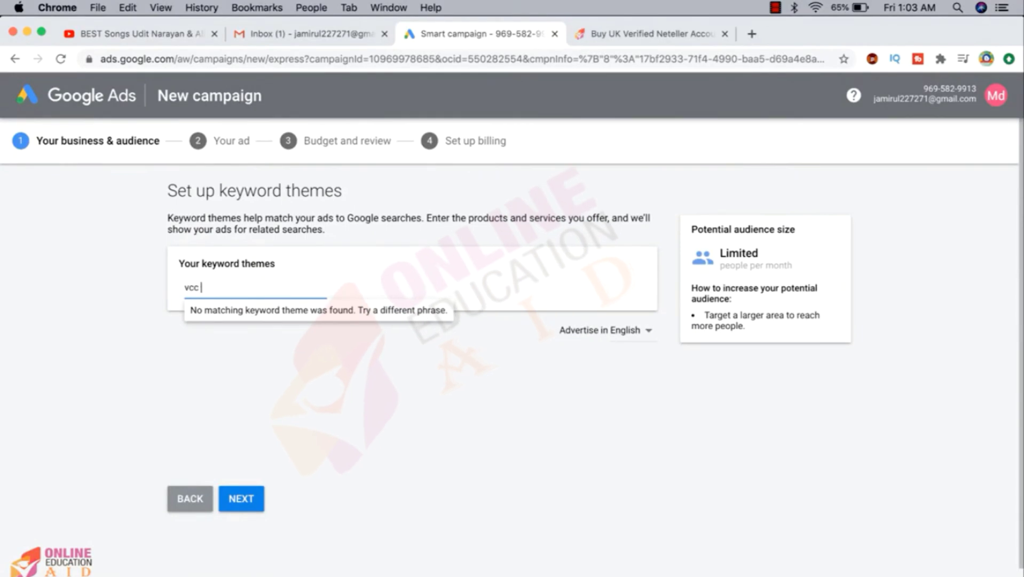
pyautogui.write('for faceb')
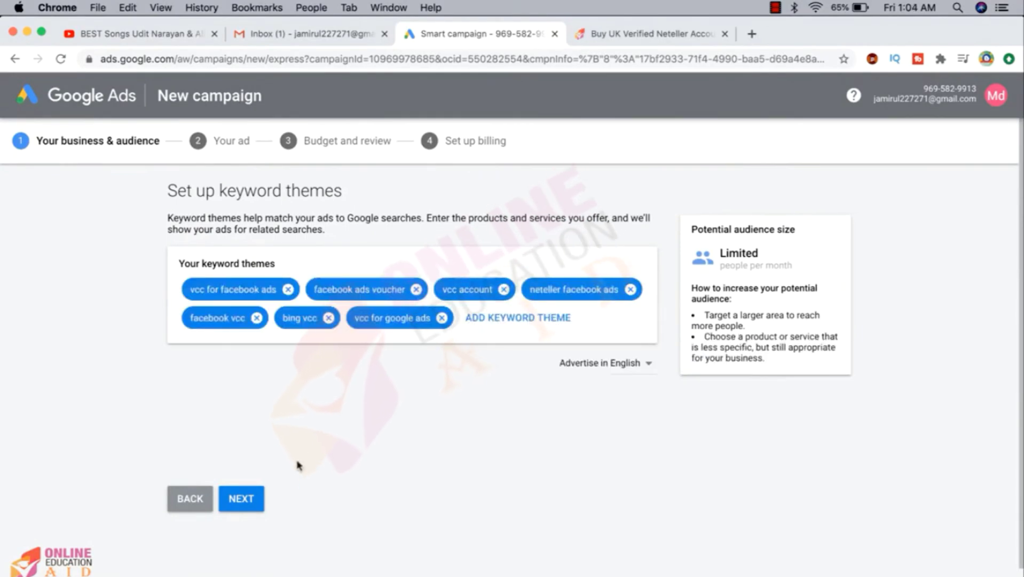
pyautogui.click(248, 499)
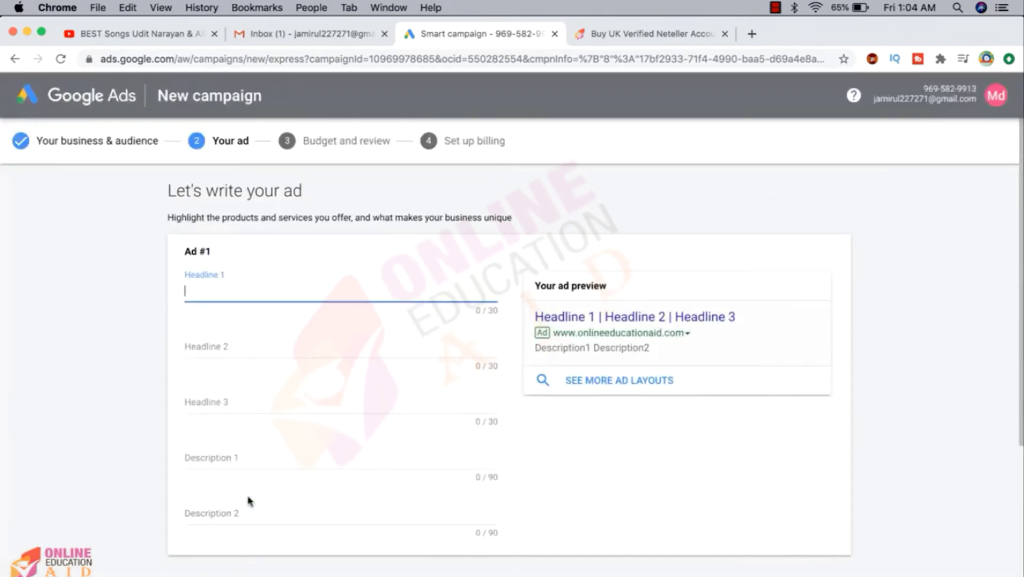
# Step: Write Ad #1 with headlines Get Cards for Facebook Ads, Buy Credit Card for Facebook, Google Ads Card, plus two descriptions
pyautogui.scroll(-2, 248, 499)
pyautogui.scroll(-2, 247, 499)
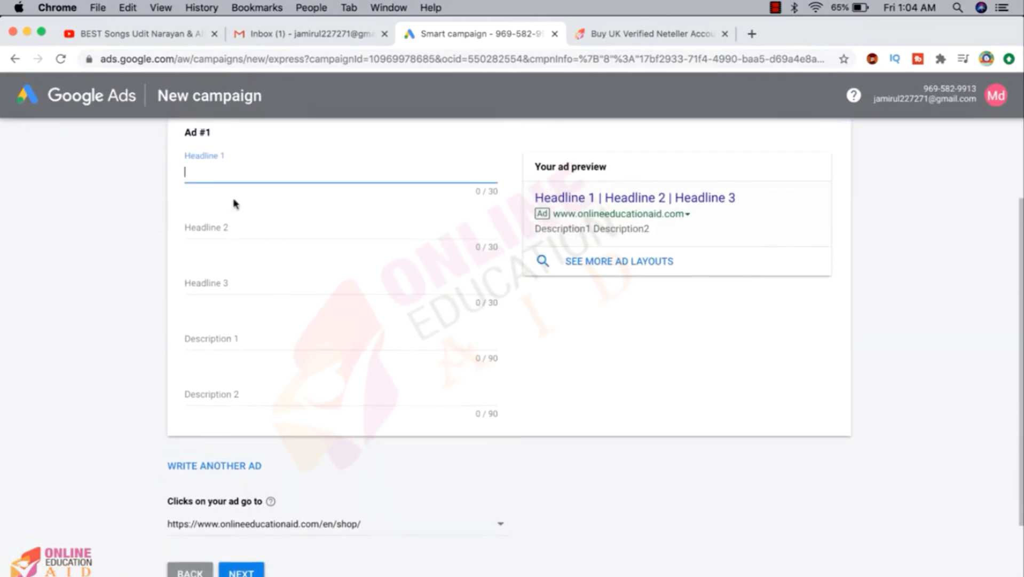
pyautogui.write('Get Cards for Facebook Ads')
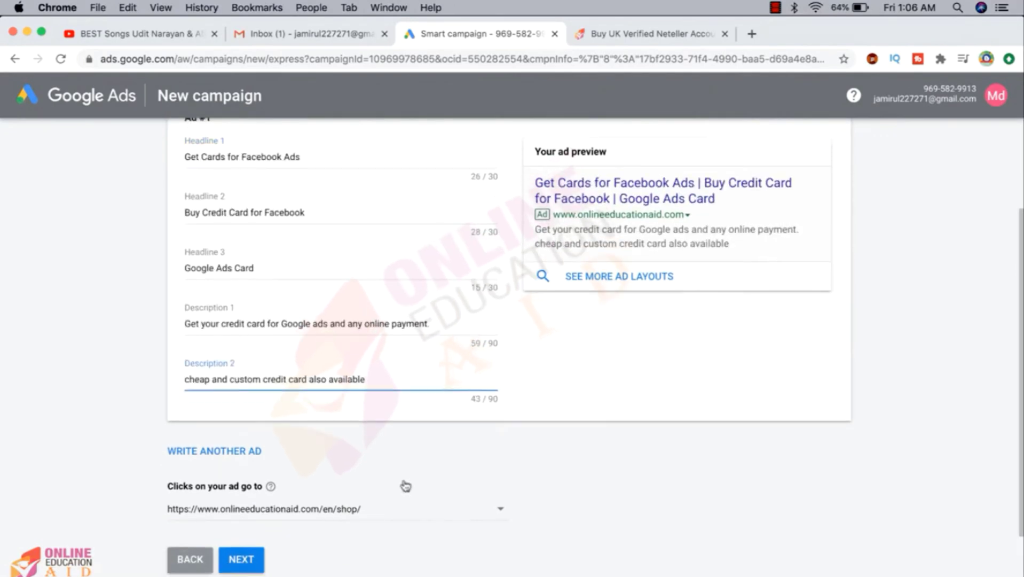
pyautogui.scroll(4, 403, 483)
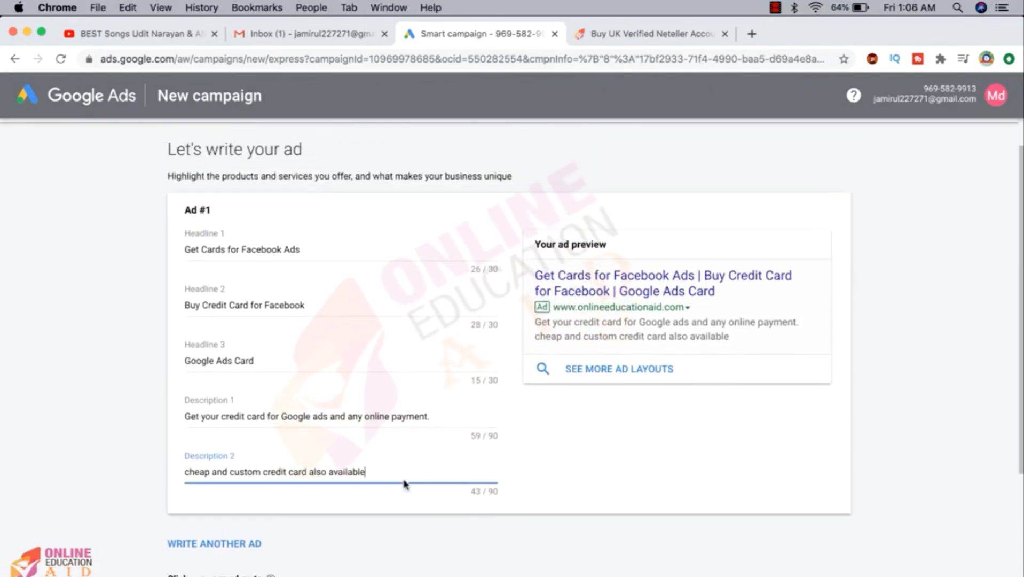
pyautogui.scroll(-3, 404, 484)
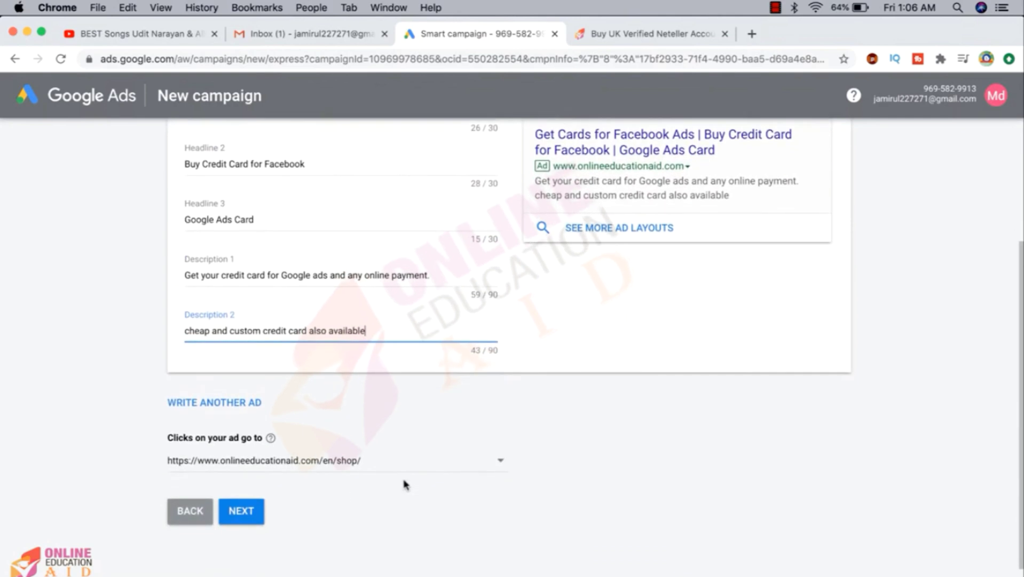
pyautogui.click(243, 513)
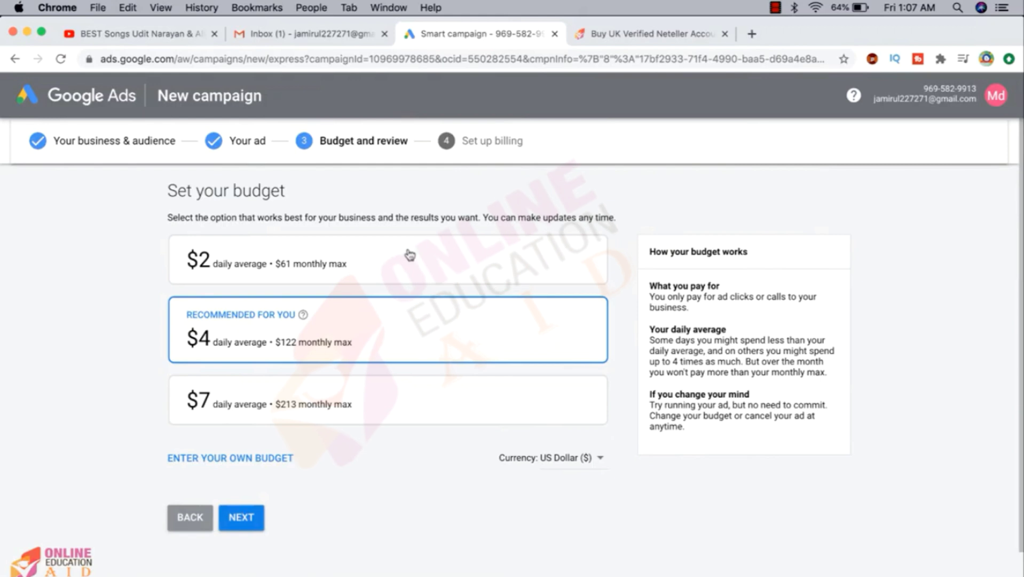
# Step: Choose the $2 daily average budget ($61 monthly max) and proceed to billing setup
pyautogui.click(291, 270)
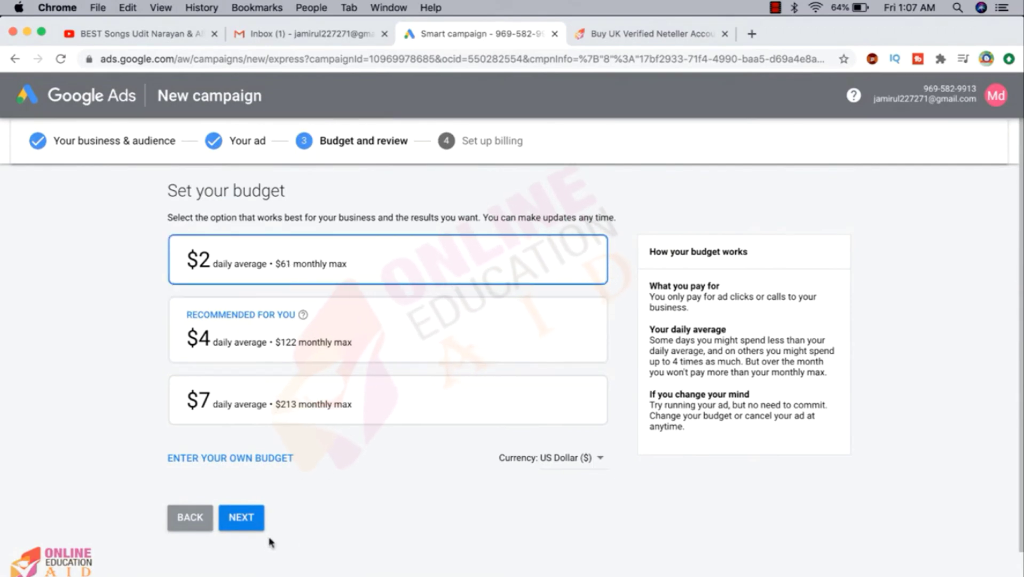
pyautogui.click(244, 521)
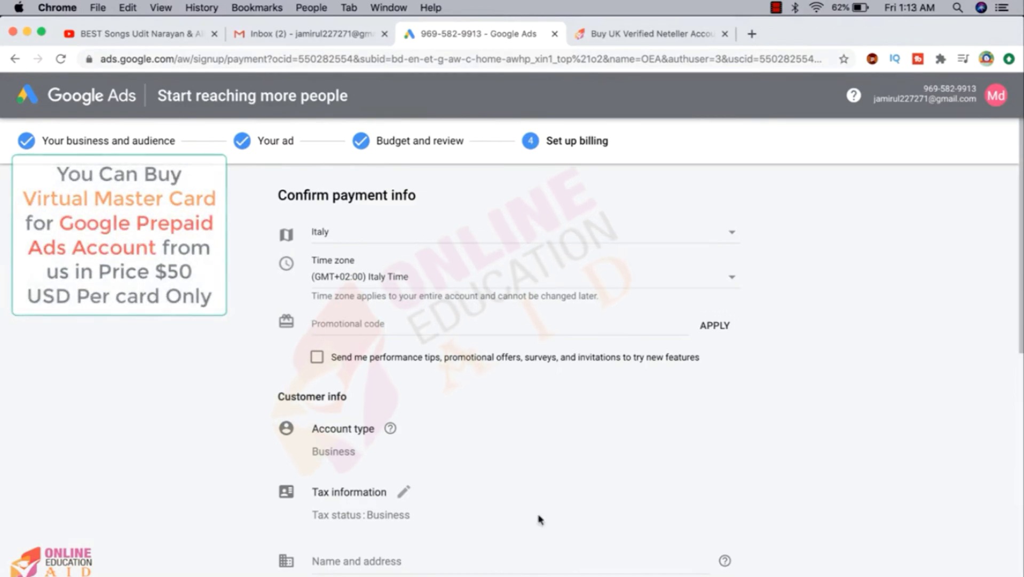
# Step: Set the billing country to India and the account type to Individual
pyautogui.scroll(-10, 540, 519)
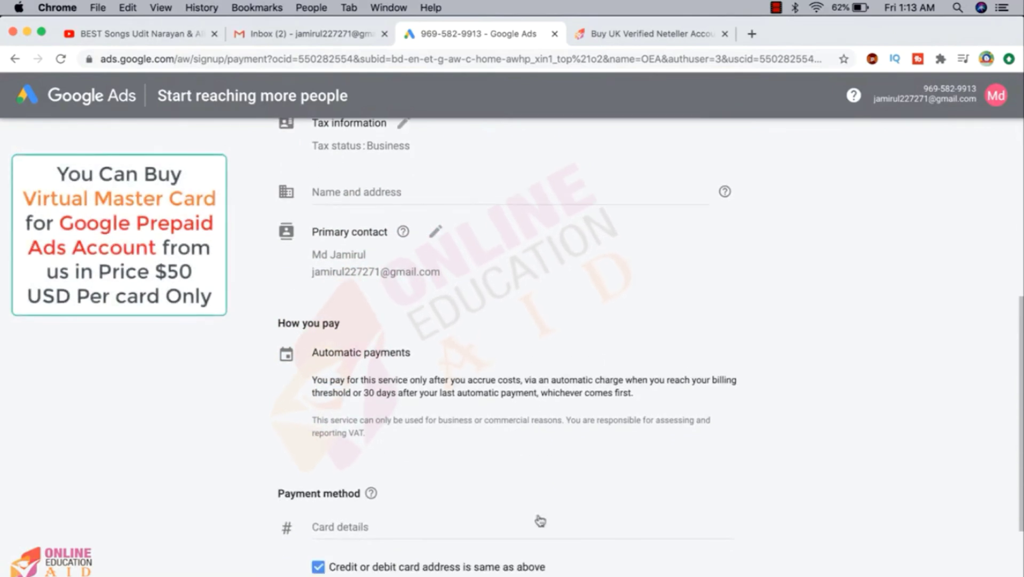
pyautogui.scroll(10, 540, 520)
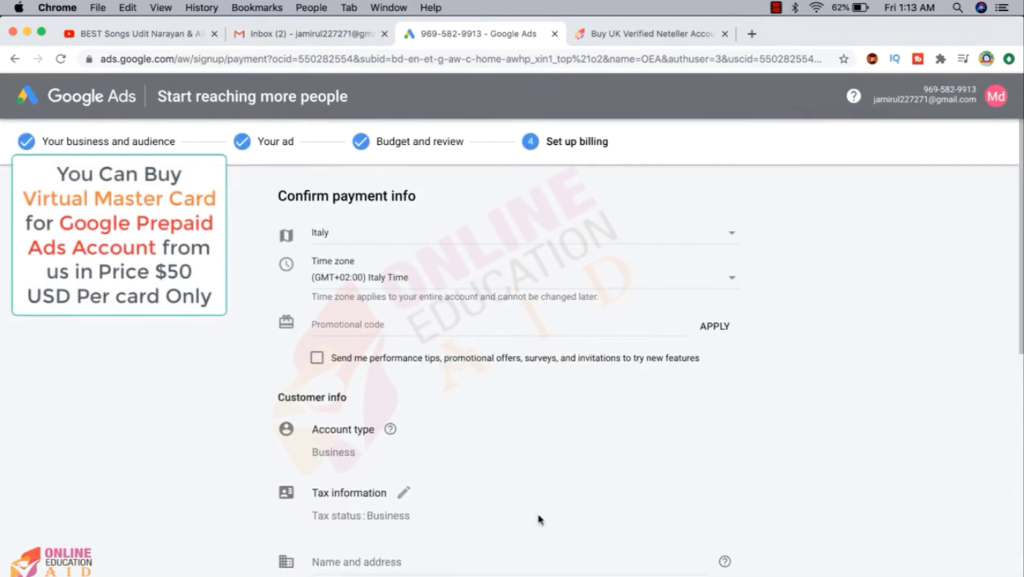
pyautogui.click(387, 236)
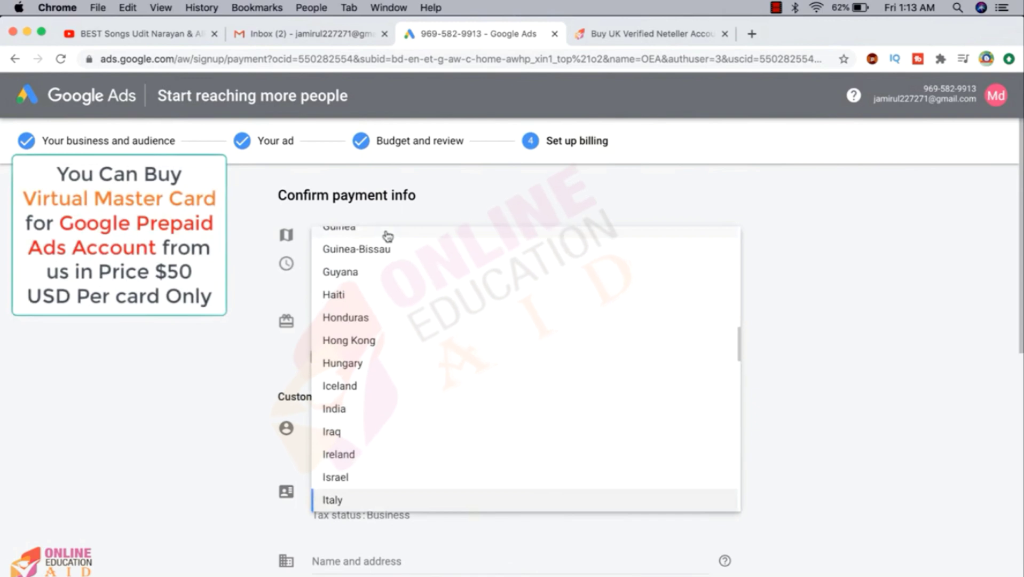
pyautogui.click(343, 416)
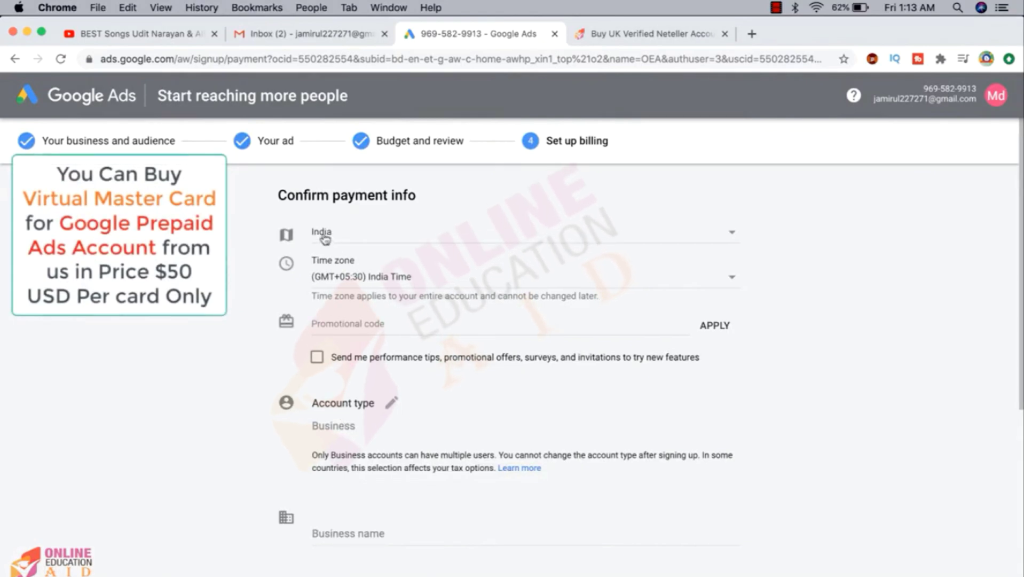
pyautogui.click(392, 407)
pyautogui.click(378, 427)
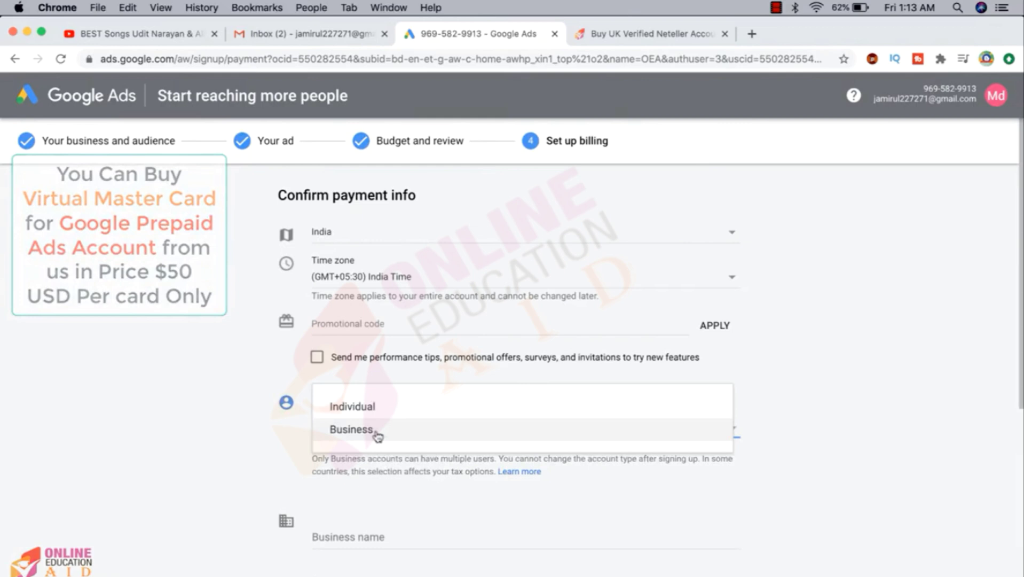
pyautogui.click(366, 407)
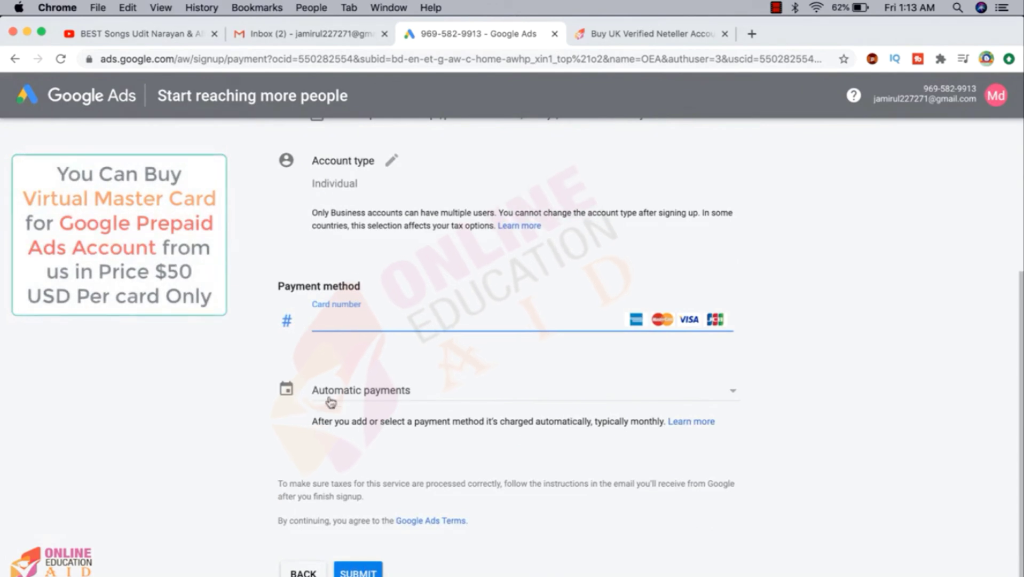
# Step: Switch billing to manual payments with a $10 payment amount
pyautogui.click(378, 396)
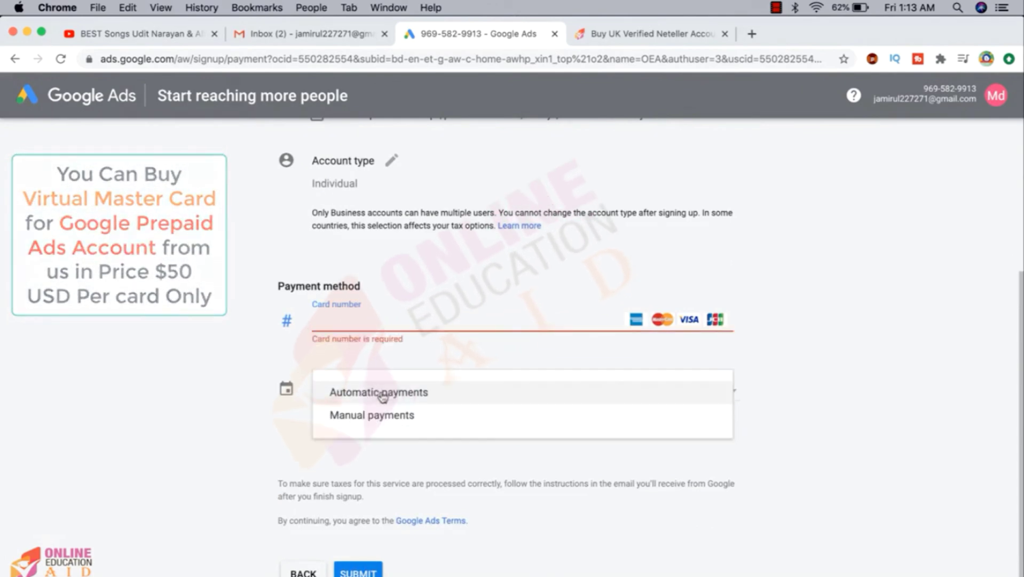
pyautogui.click(389, 421)
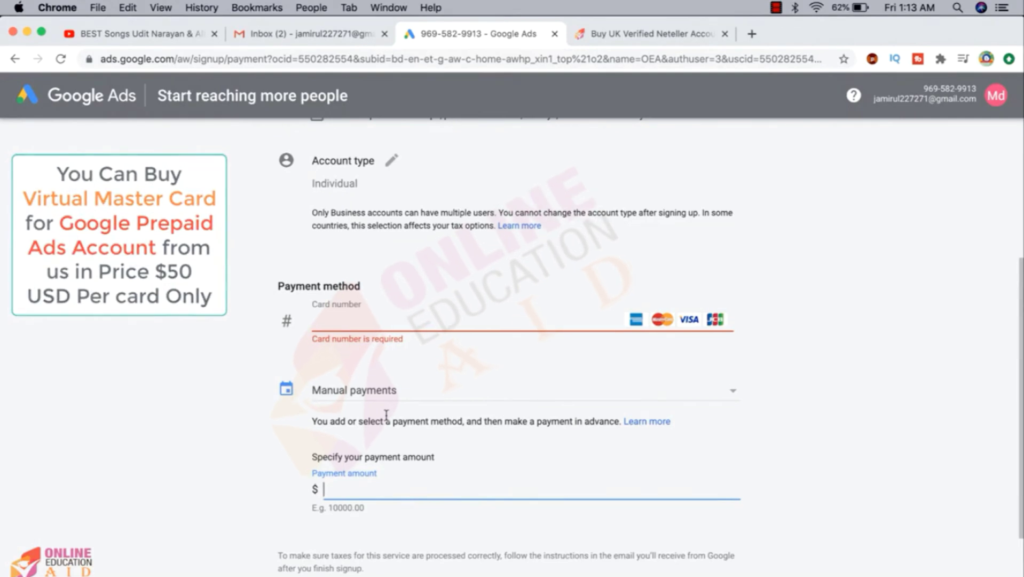
pyautogui.write('10')
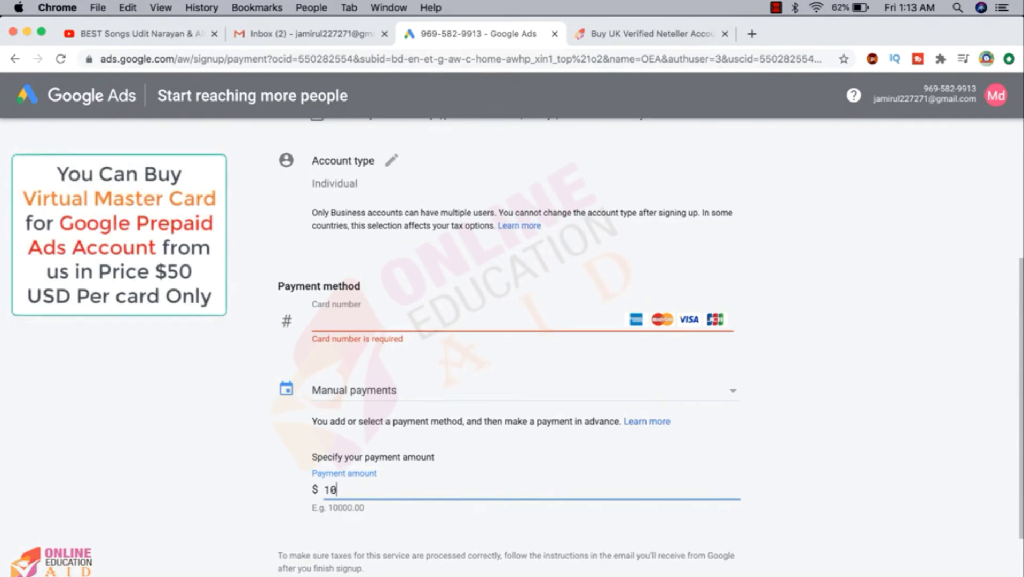
pyautogui.click(752, 456)
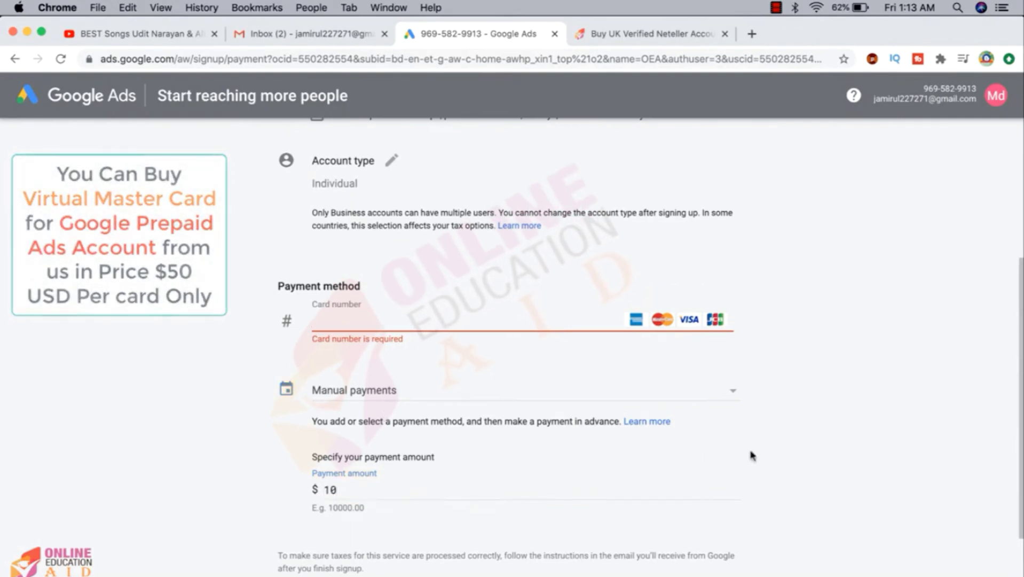
pyautogui.scroll(-3, 752, 456)
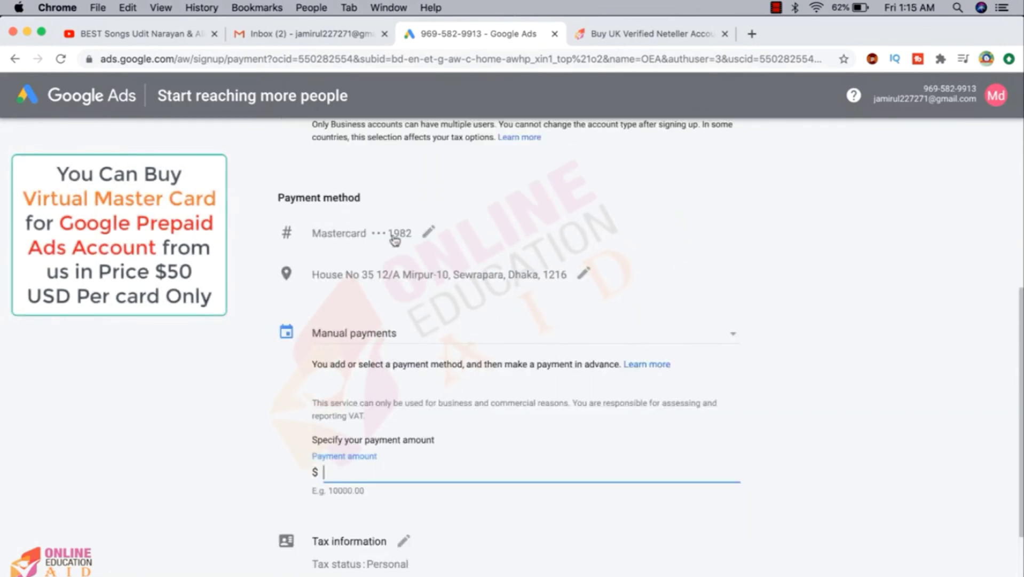
# Step: Edit the saved Mastercard details and re-enter the $10 payment amount
pyautogui.click(429, 231)
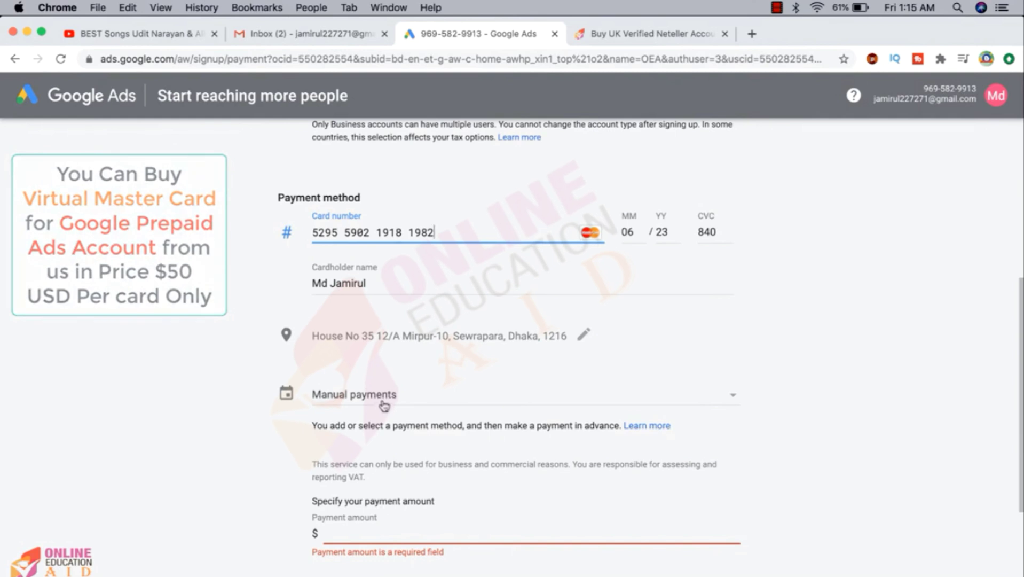
pyautogui.click(351, 534)
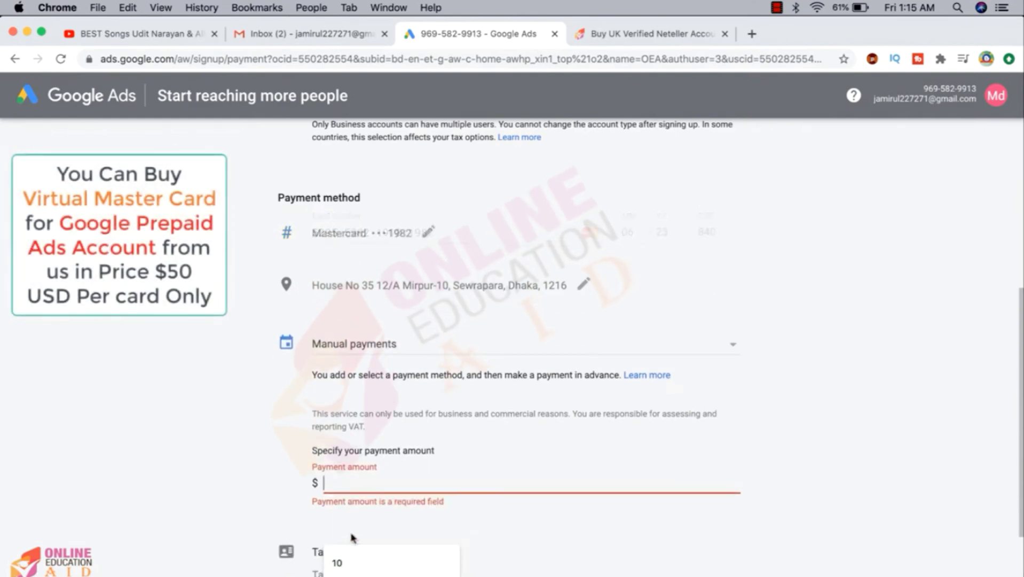
pyautogui.click(352, 562)
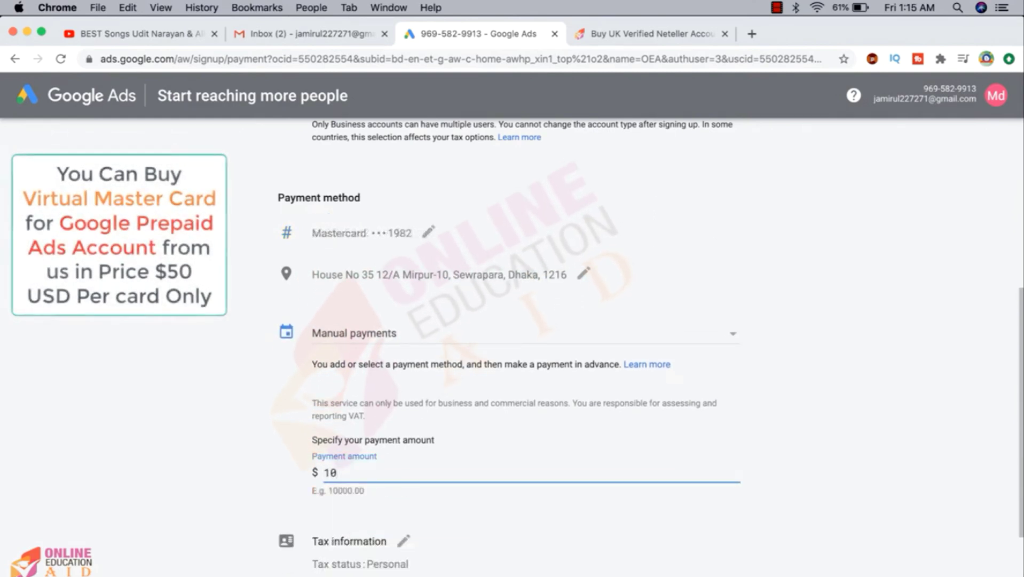
pyautogui.click(812, 441)
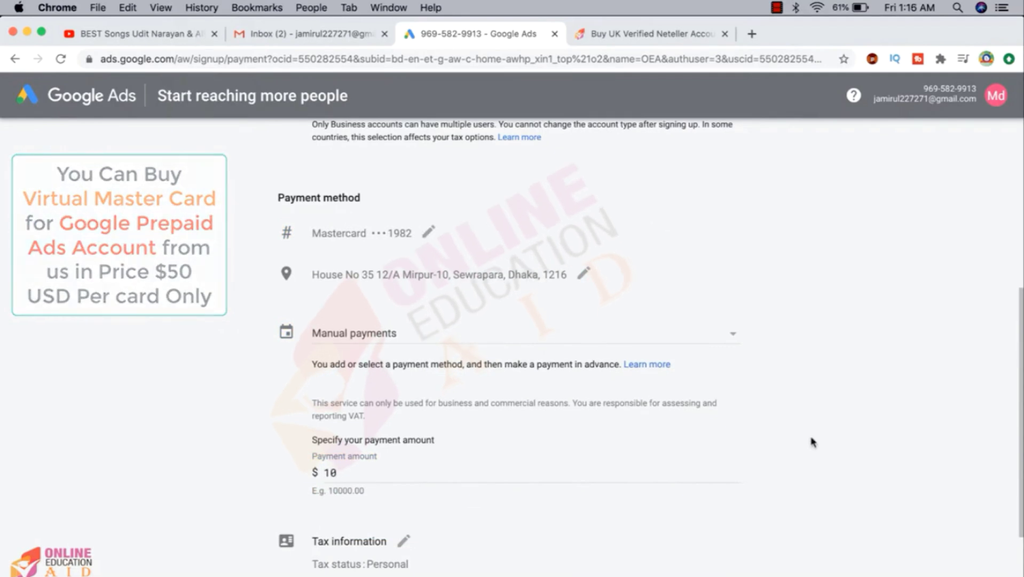
pyautogui.scroll(-3, 812, 441)
pyautogui.scroll(7, 811, 441)
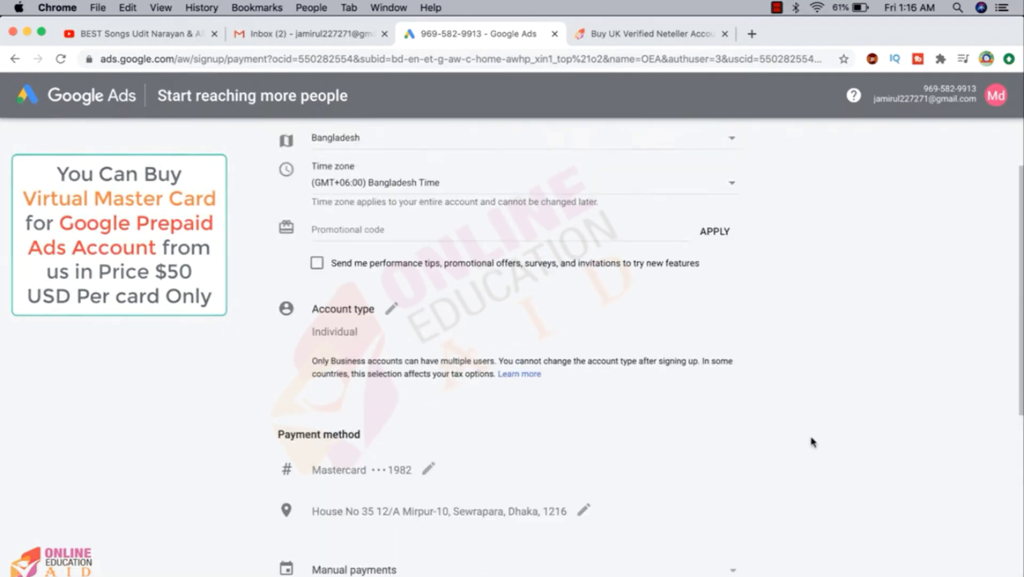
pyautogui.scroll(2, 811, 441)
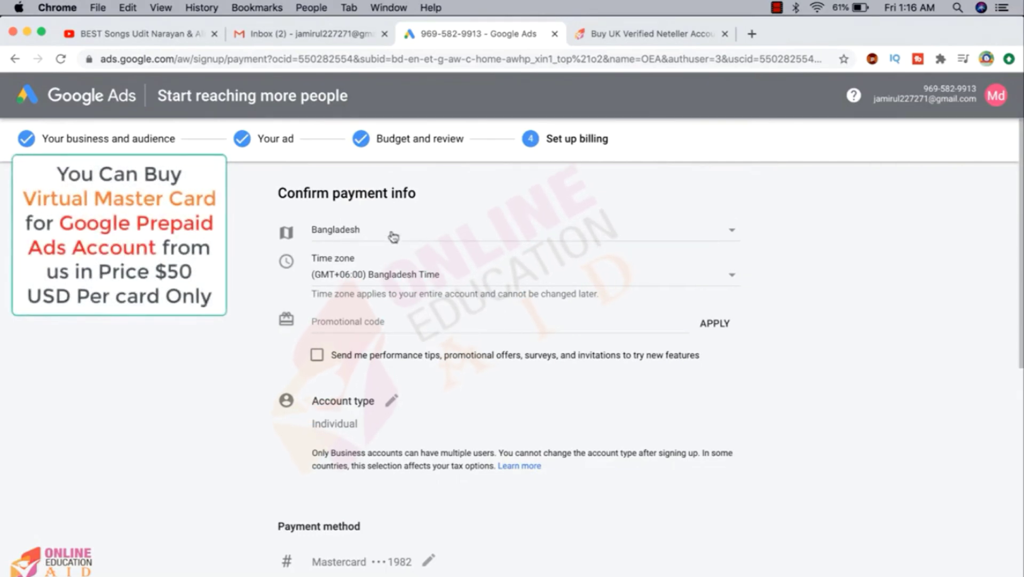
pyautogui.scroll(-5, 379, 237)
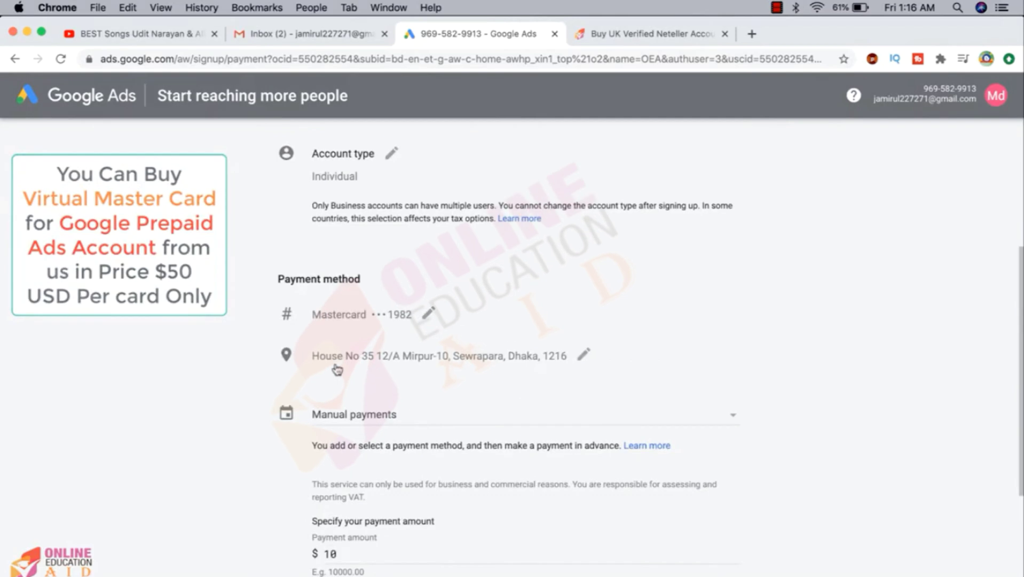
pyautogui.scroll(-2, 566, 395)
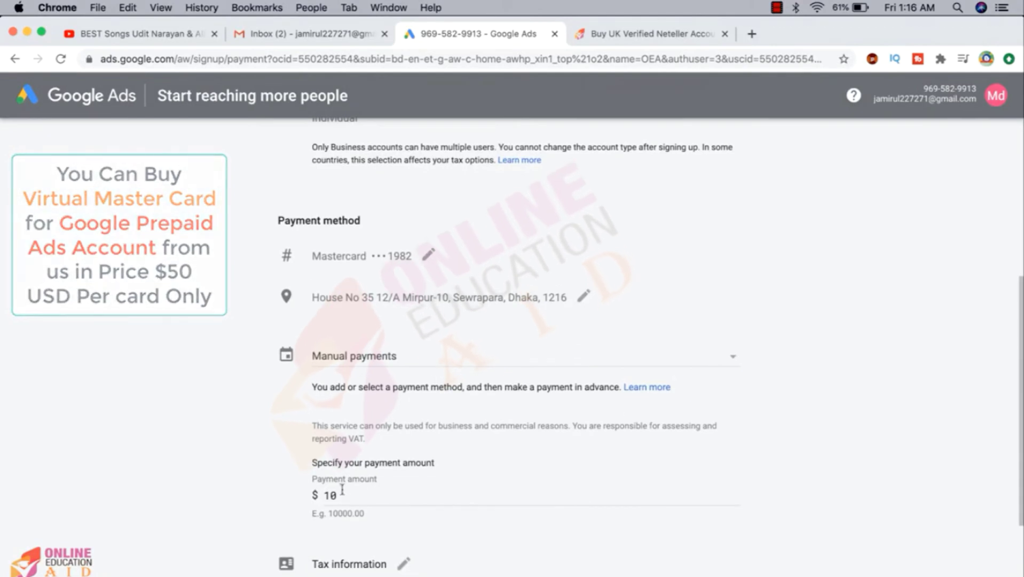
pyautogui.scroll(-4, 349, 493)
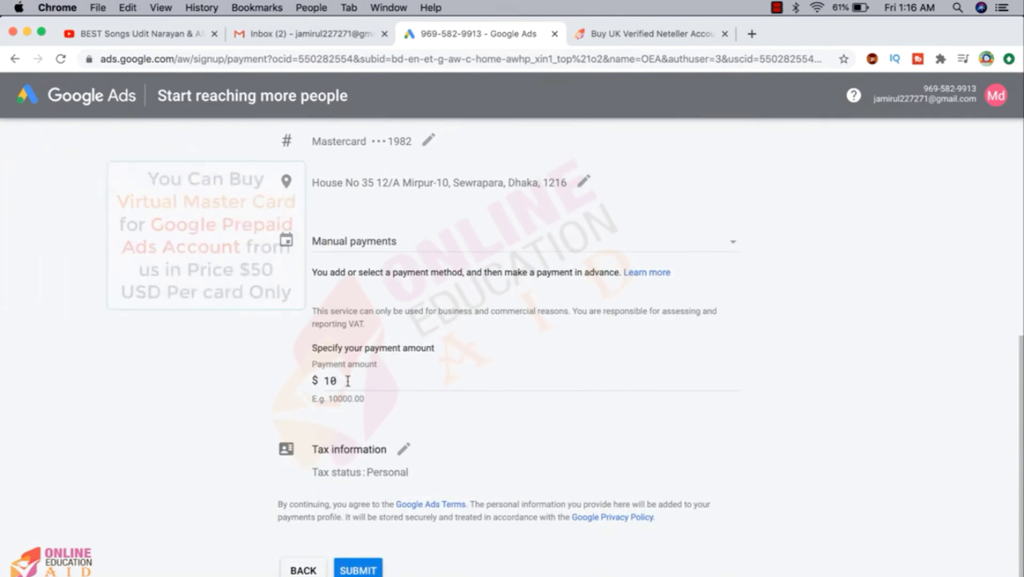
# Step: Submit the Get Cards for Facebook Ads campaign, view its overview, and bring up account settings
pyautogui.click(361, 570)
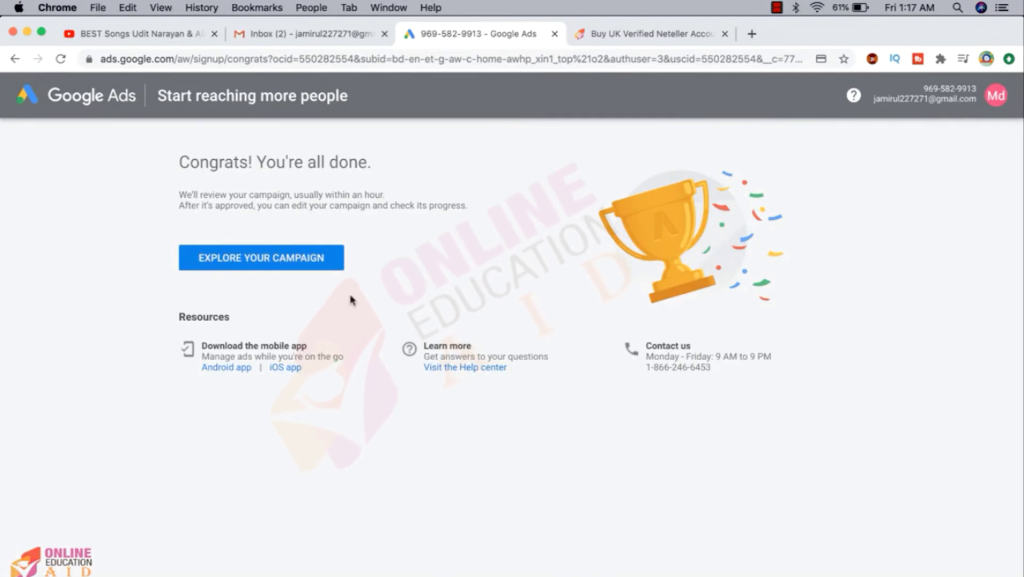
pyautogui.click(269, 260)
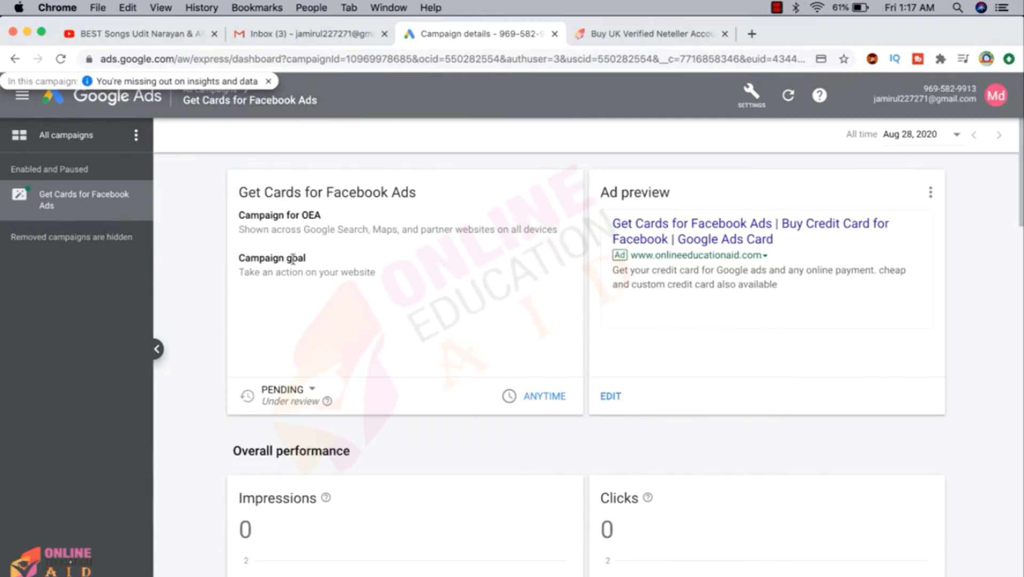
pyautogui.click(269, 83)
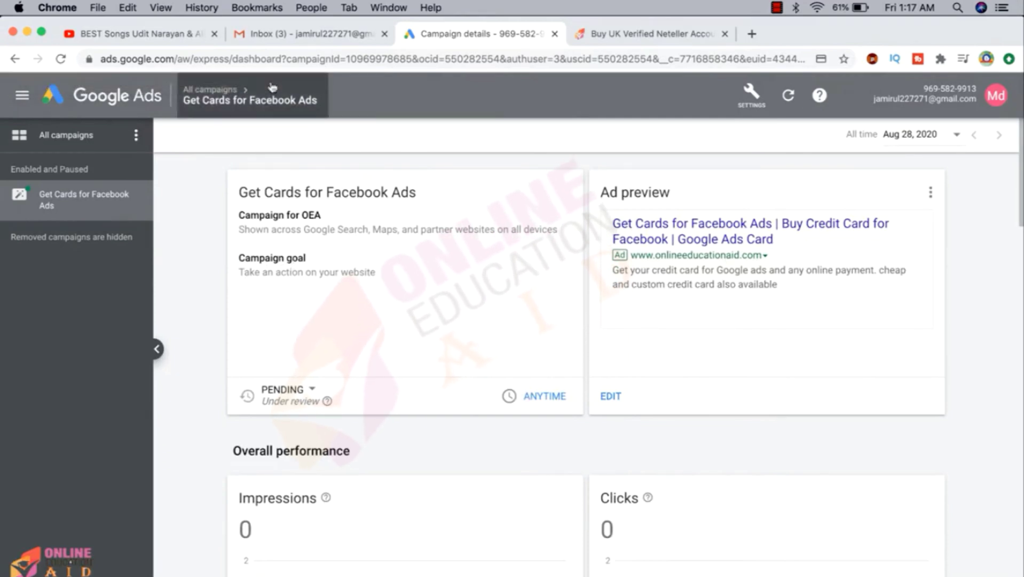
pyautogui.scroll(-3, 596, 327)
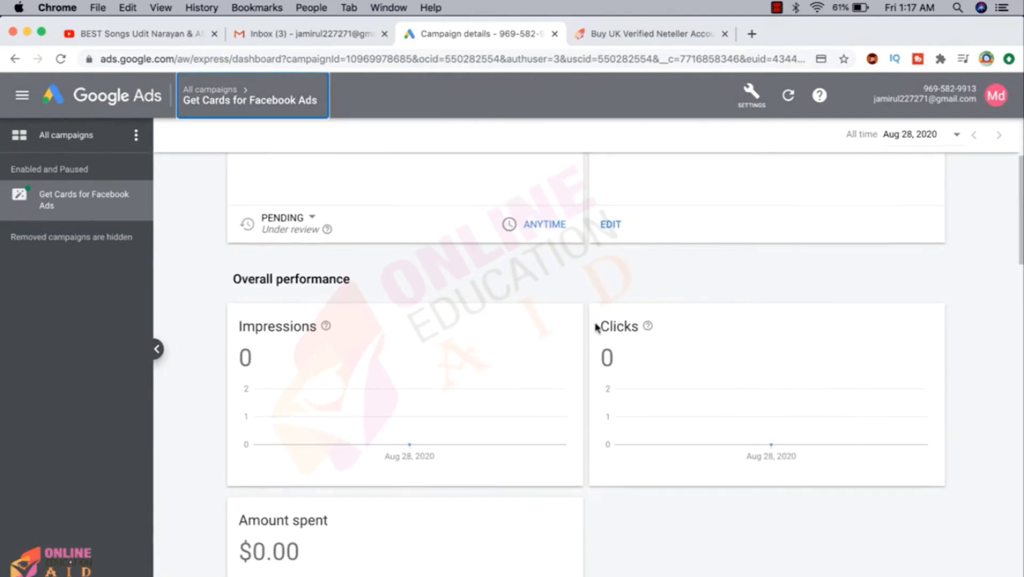
pyautogui.scroll(3, 596, 327)
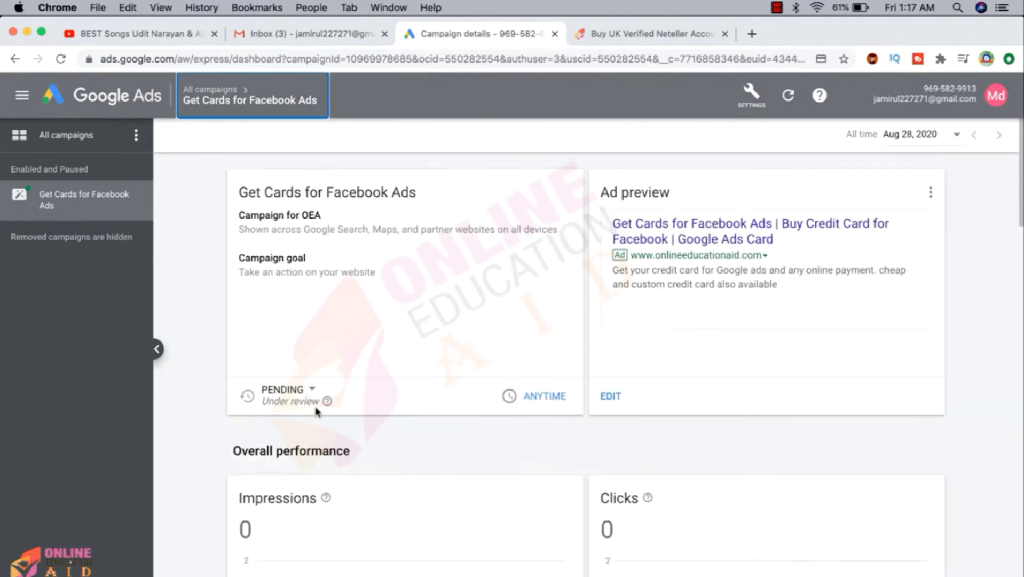
pyautogui.click(757, 100)
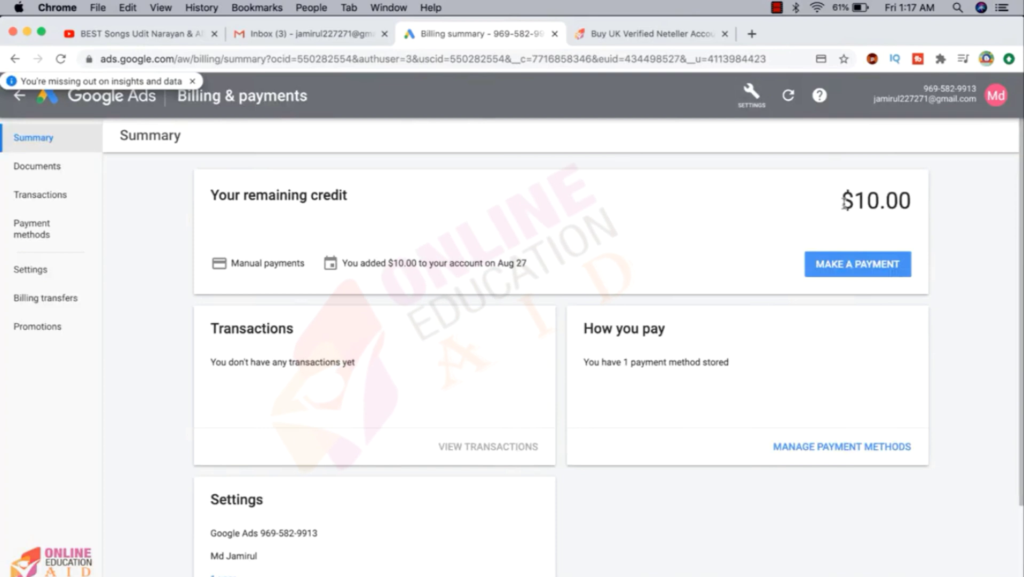
# Step: Review the $10.00 remaining credit and stored payment methods, then return to the campaign details
pyautogui.moveTo(843, 205); pyautogui.dragTo(915, 209)
pyautogui.click(955, 260)
pyautogui.click(816, 446)
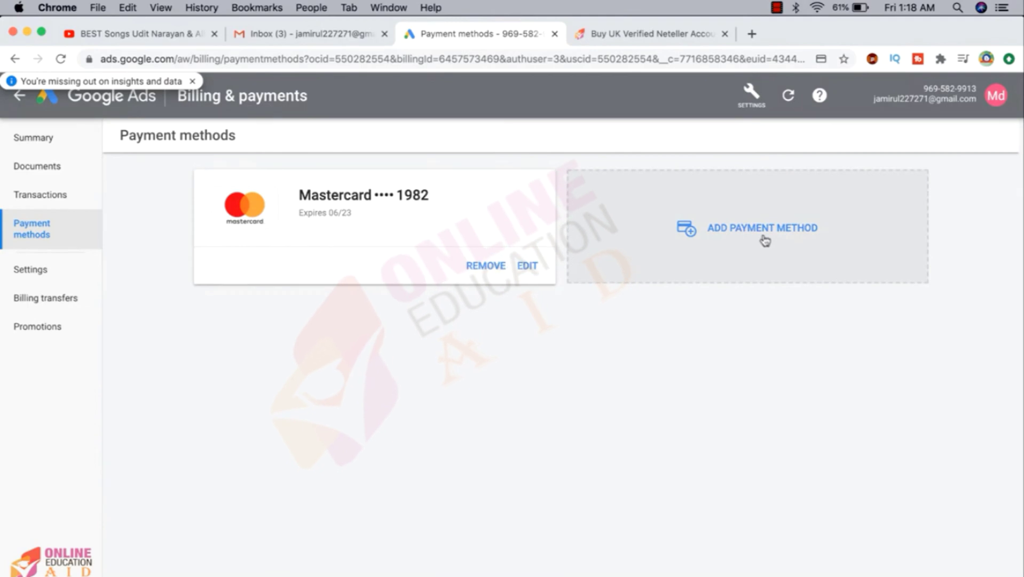
pyautogui.click(47, 142)
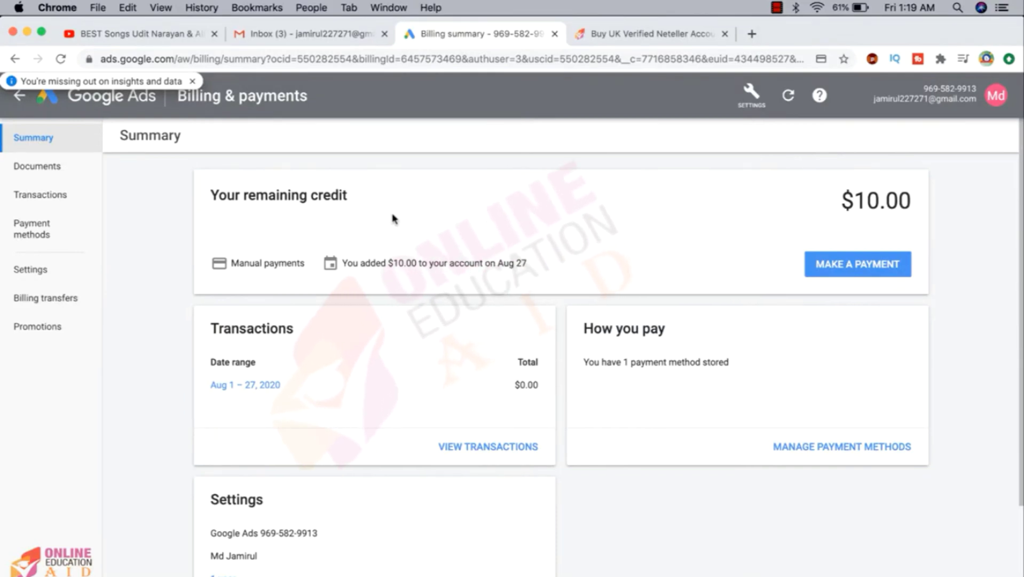
pyautogui.click(192, 81)
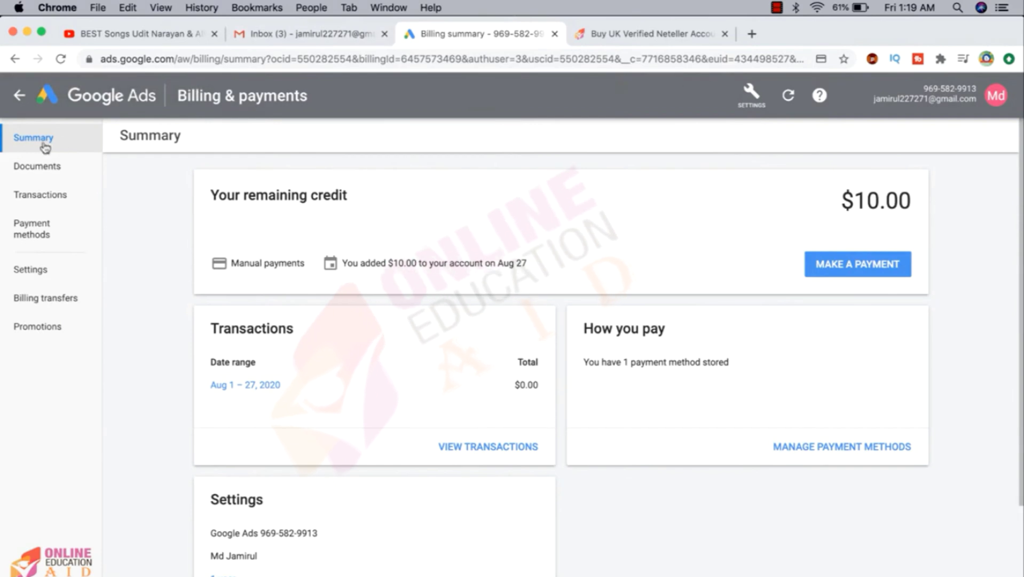
pyautogui.click(20, 95)
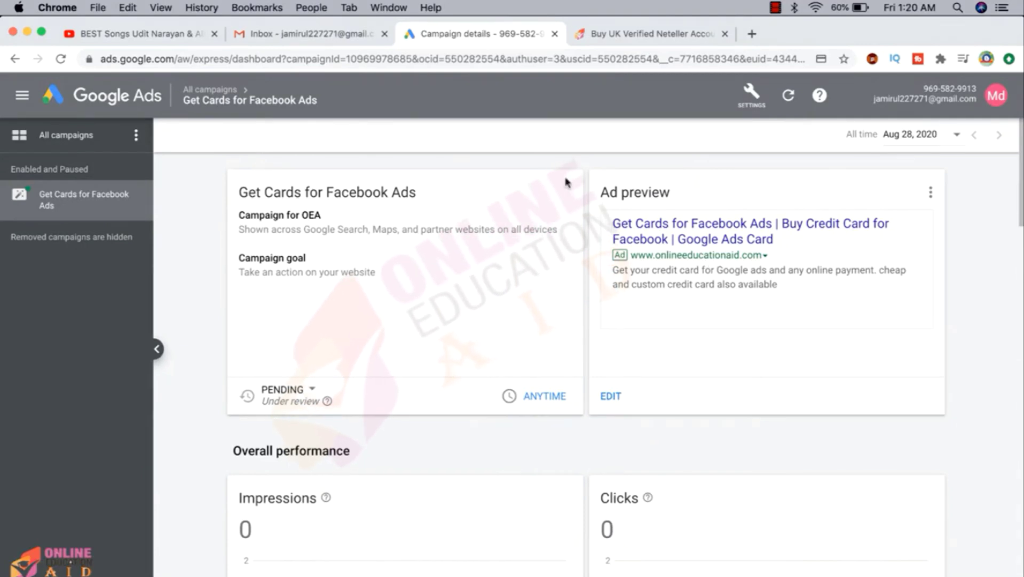
pyautogui.click(655, 36)
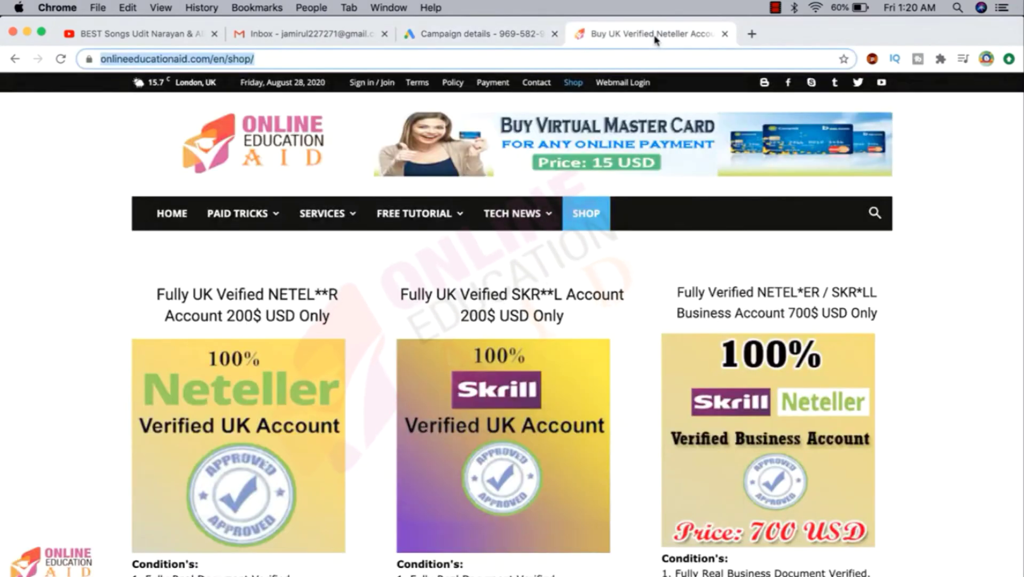
pyautogui.scroll(-20, 740, 348)
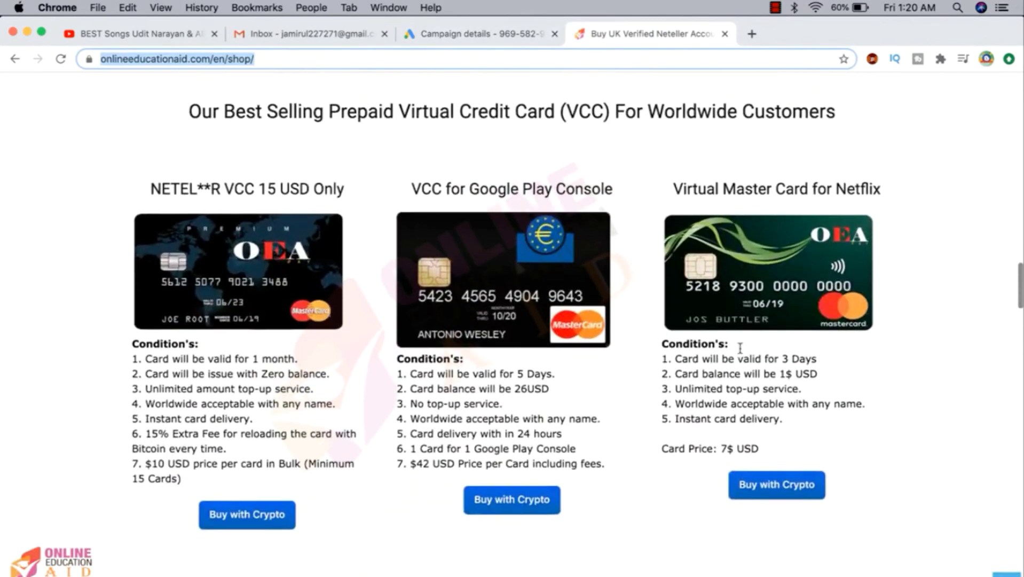
pyautogui.scroll(-10, 740, 348)
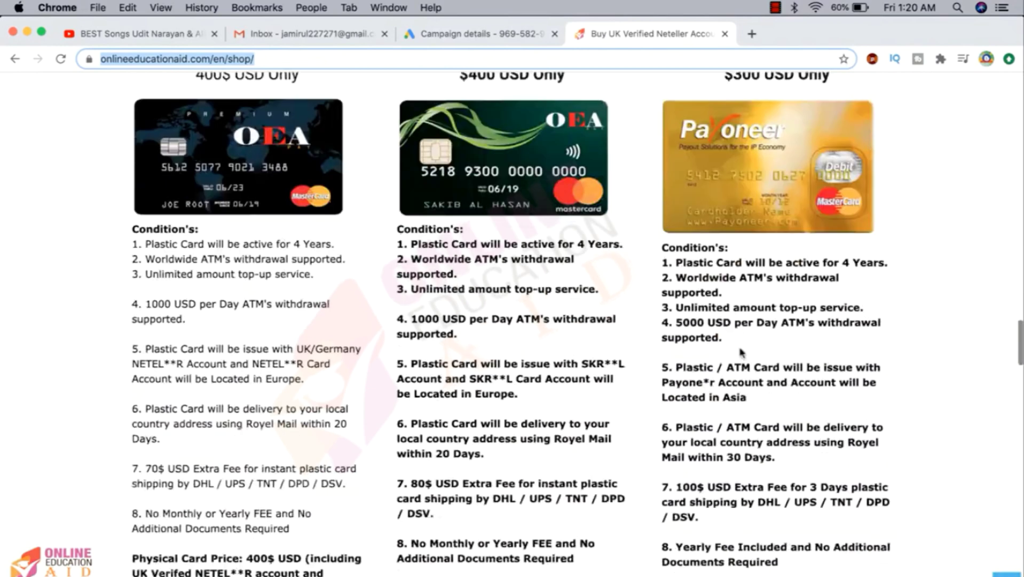
pyautogui.scroll(10, 740, 352)
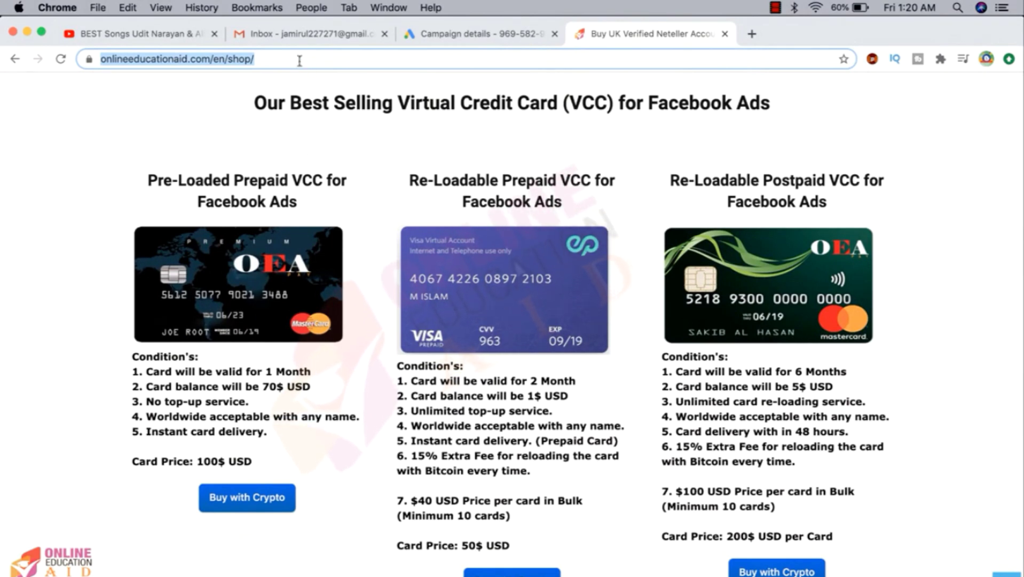
pyautogui.click(267, 58)
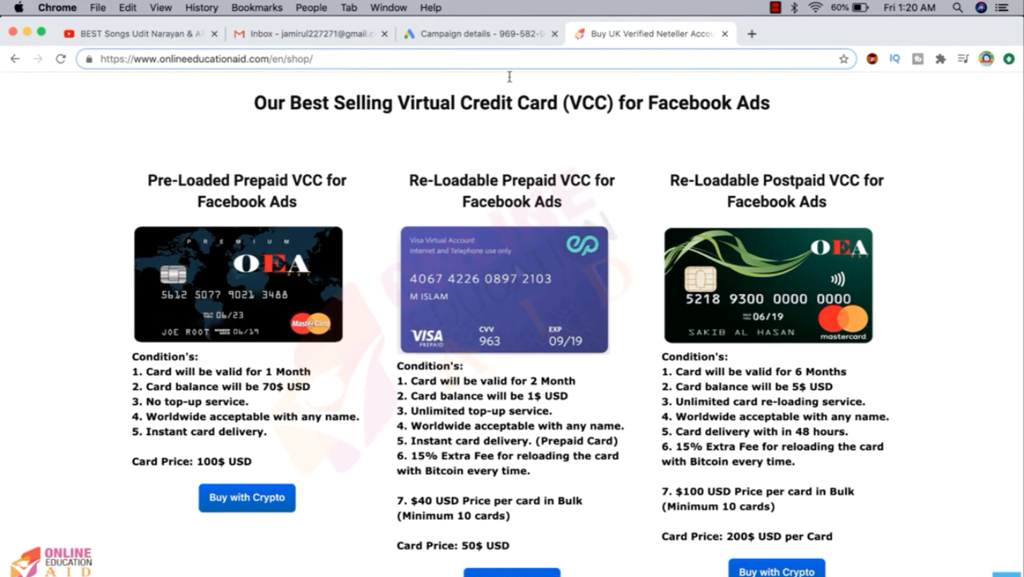
pyautogui.click(487, 35)
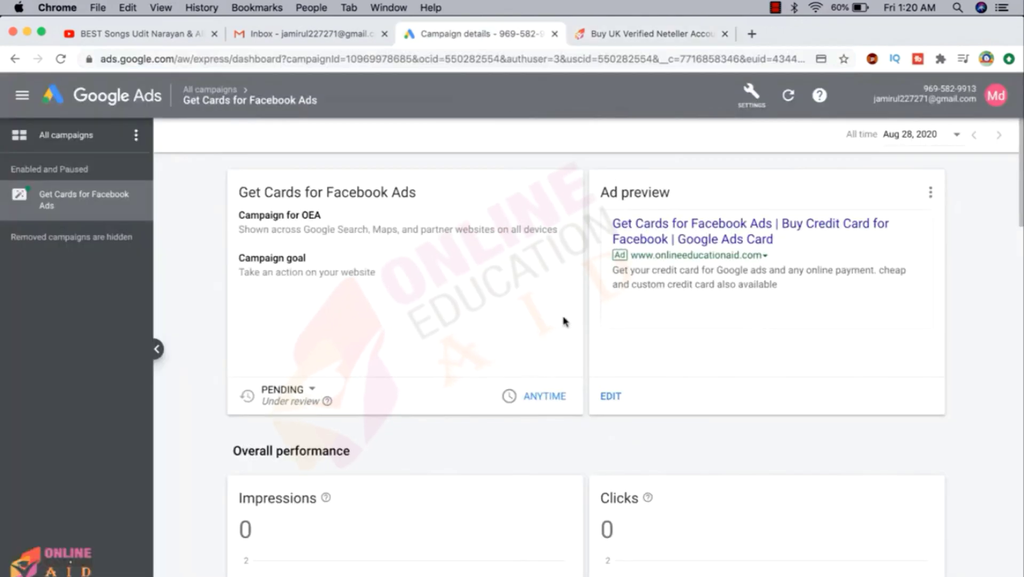